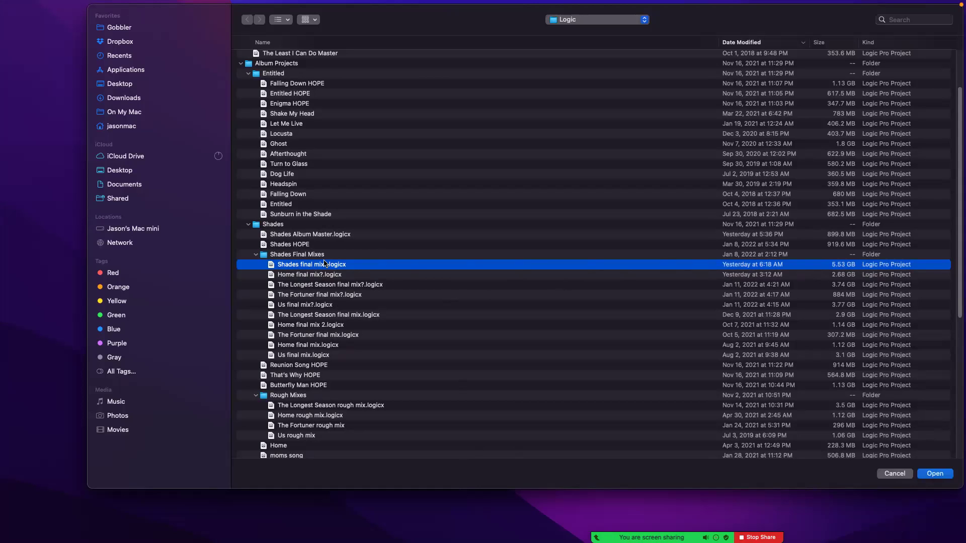
Open the project "Shades final mix?.logicx" and show its project audio browser to look over the listed regions
{"action": "double_click", "coordinate": [309, 266]}
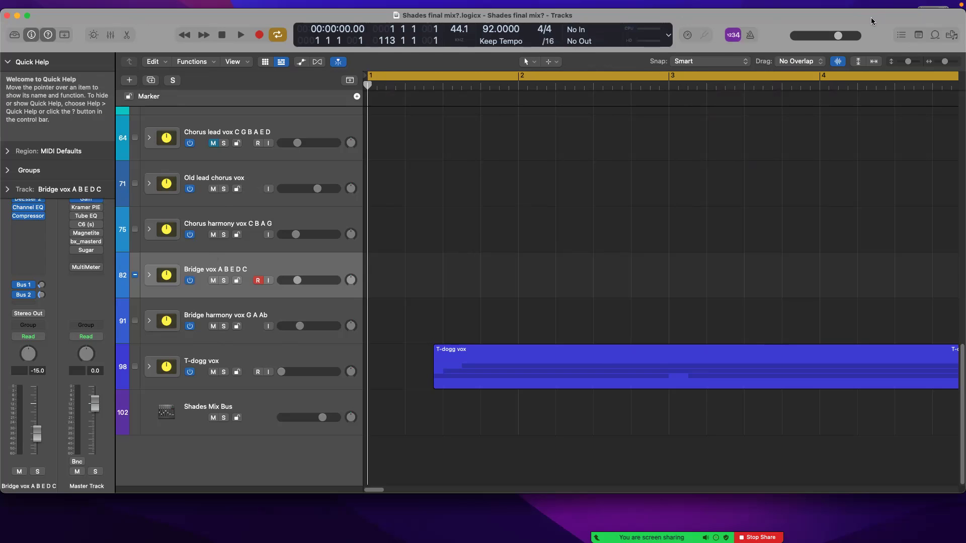
{"action": "left_click", "coordinate": [950, 36]}
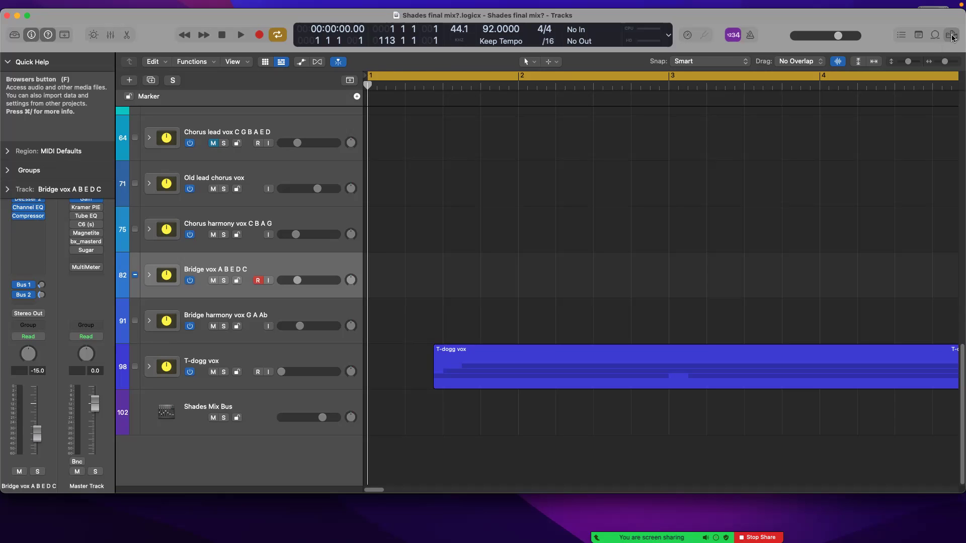
{"action": "left_click", "coordinate": [950, 35]}
{"action": "scroll", "coordinate": [921, 256], "scroll_direction": "down", "scroll_amount": 5}
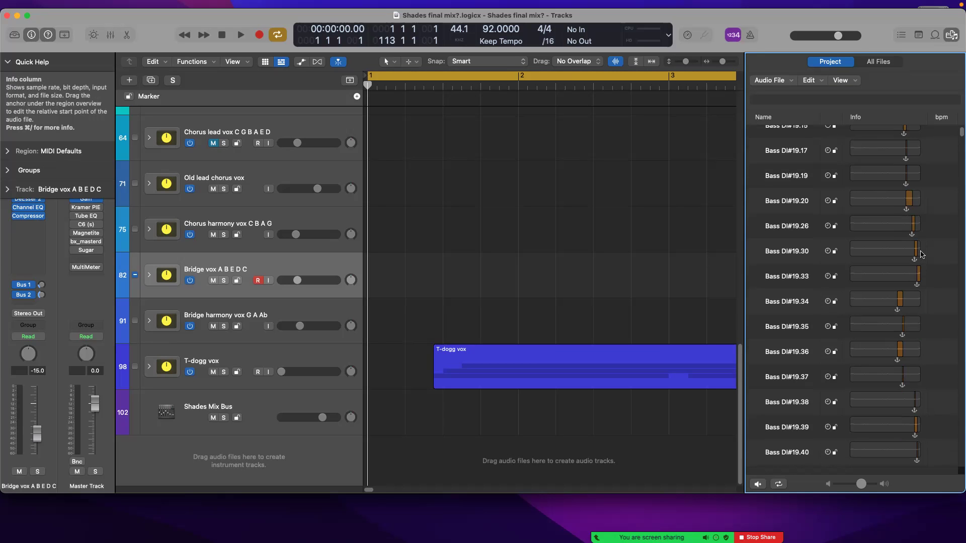
{"action": "scroll", "coordinate": [921, 254], "scroll_direction": "down", "scroll_amount": 10}
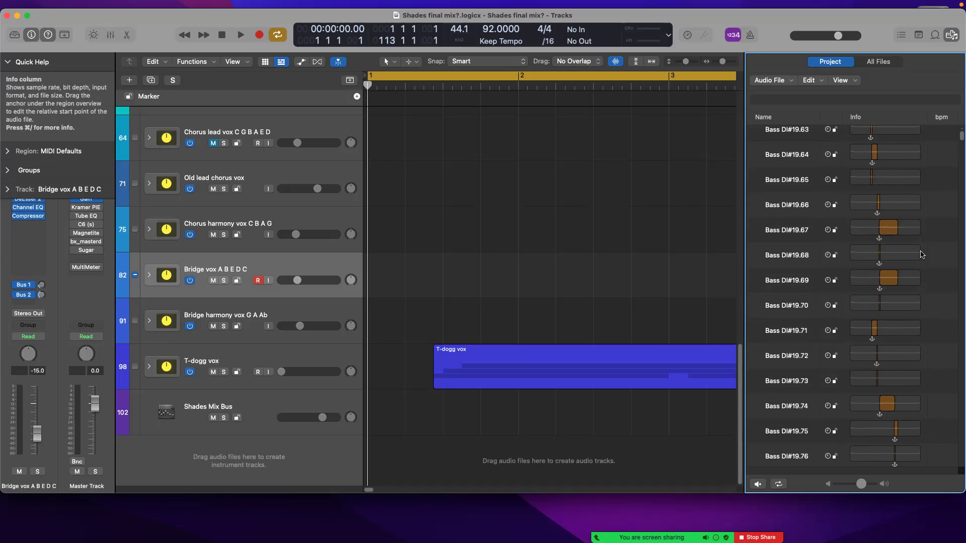
{"action": "scroll", "coordinate": [920, 251], "scroll_direction": "up", "scroll_amount": 15}
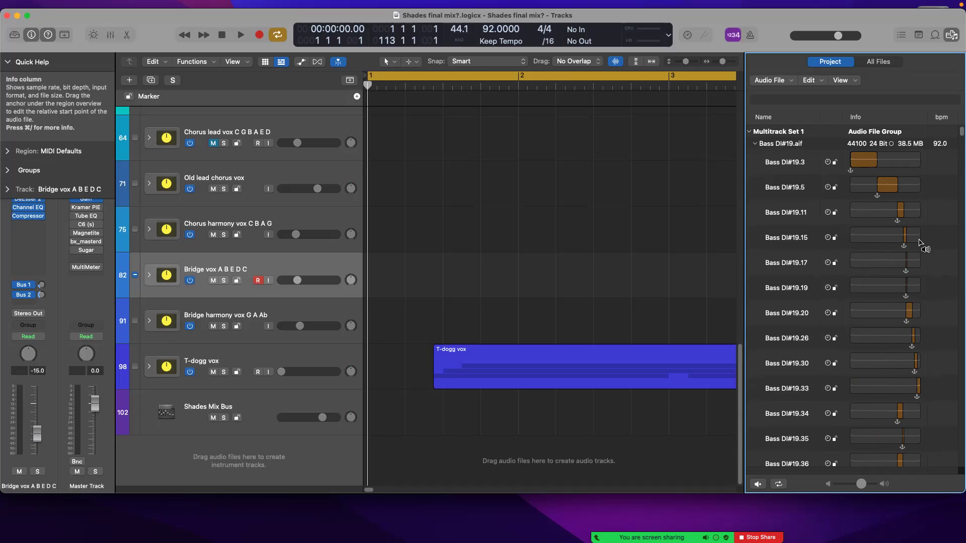
Select all unused audio files and regions in the project audio list, check the selection, and delete them
{"action": "left_click", "coordinate": [811, 81]}
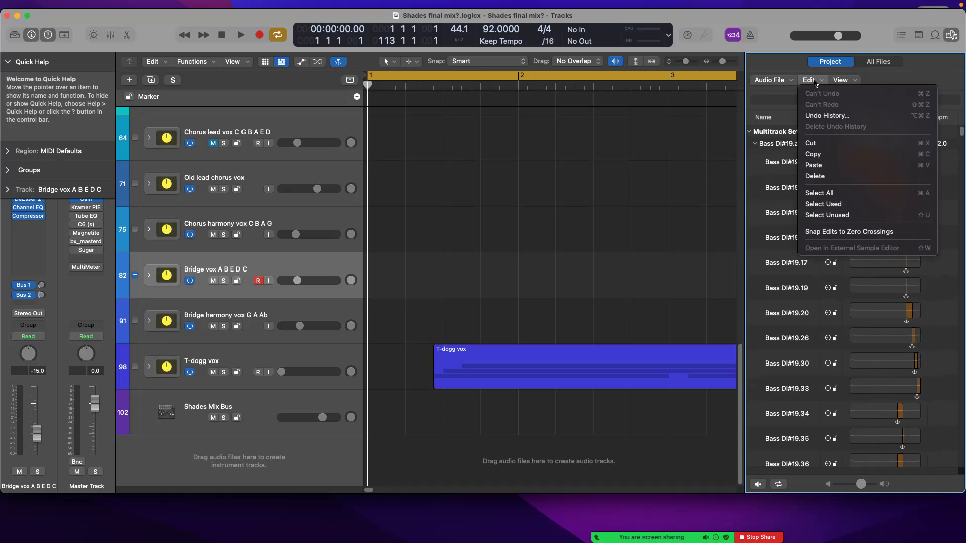
{"action": "left_click", "coordinate": [840, 219]}
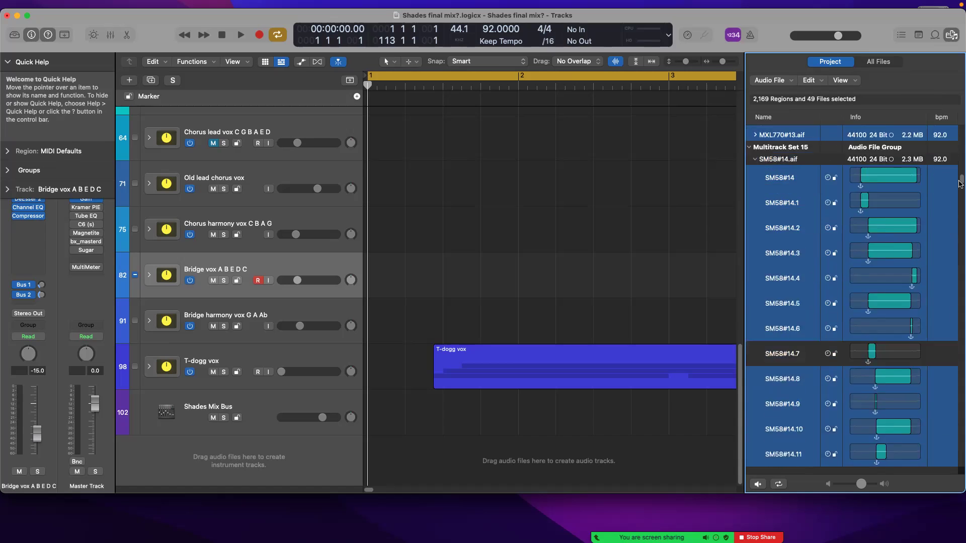
{"action": "left_click_drag", "start_coordinate": [960, 183], "coordinate": [959, 191]}
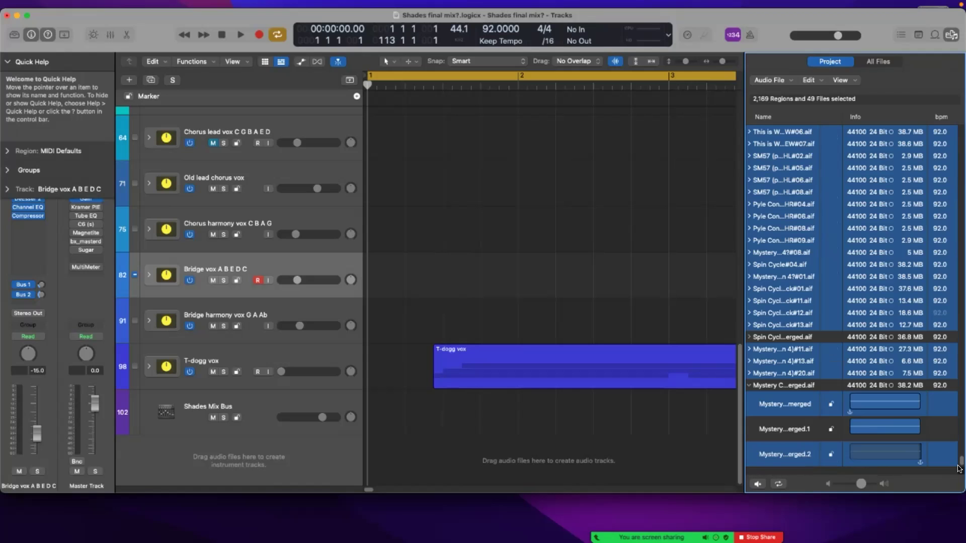
{"action": "left_click_drag", "start_coordinate": [959, 465], "coordinate": [959, 459]}
{"action": "left_click_drag", "start_coordinate": [960, 299], "coordinate": [959, 120]}
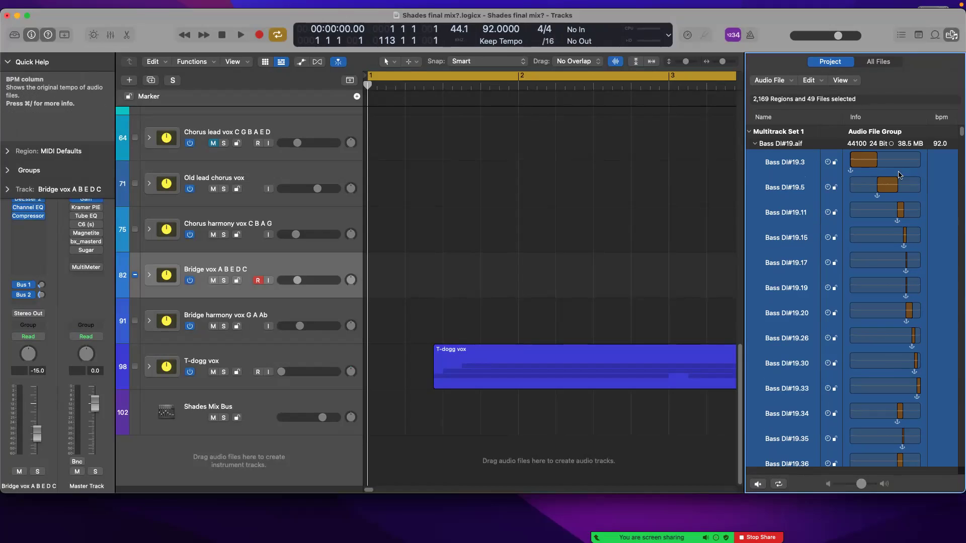
{"action": "left_click", "coordinate": [900, 119]}
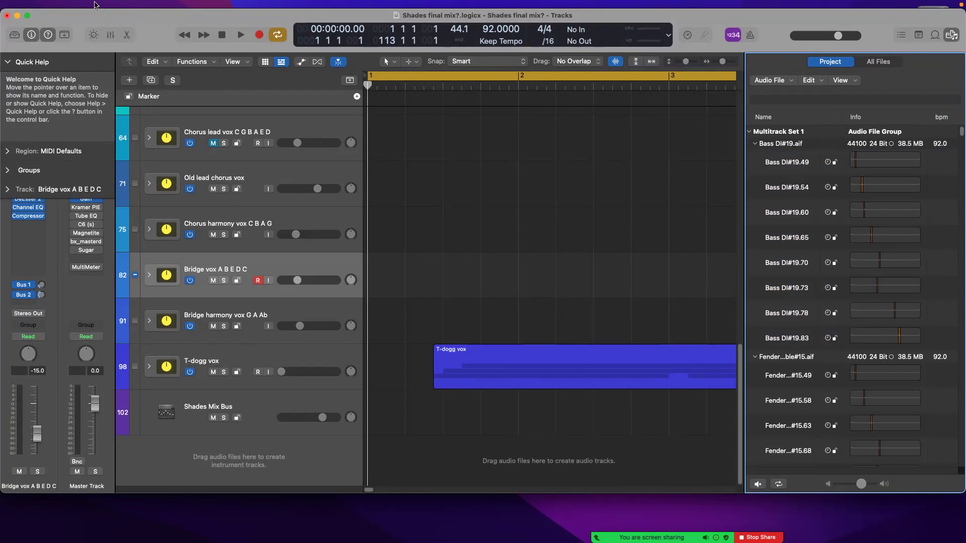
Clean up the project with unused files, backups and media browser files included, and confirm deleting all the listed files
{"action": "mouse_move", "coordinate": [92, 17]}
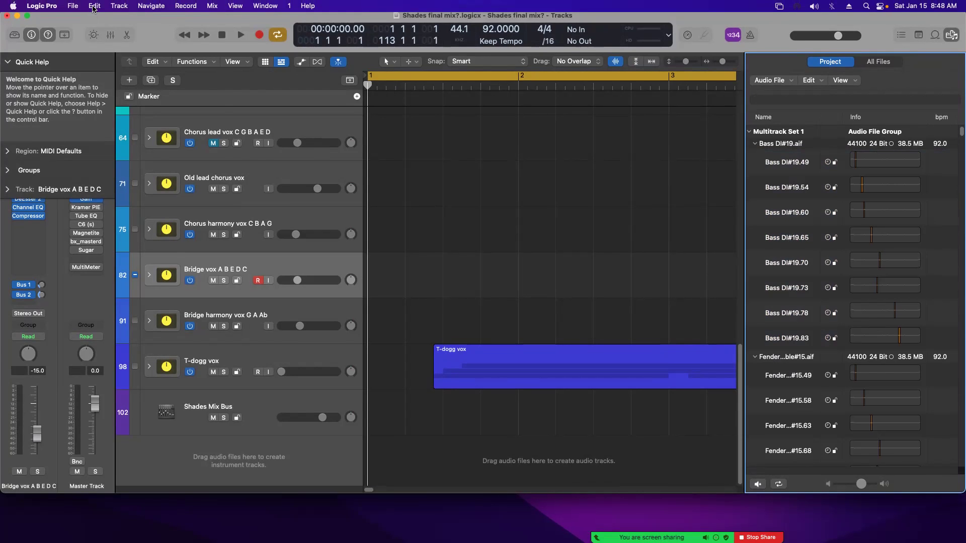
{"action": "left_click", "coordinate": [93, 6]}
{"action": "mouse_move", "coordinate": [69, 6]}
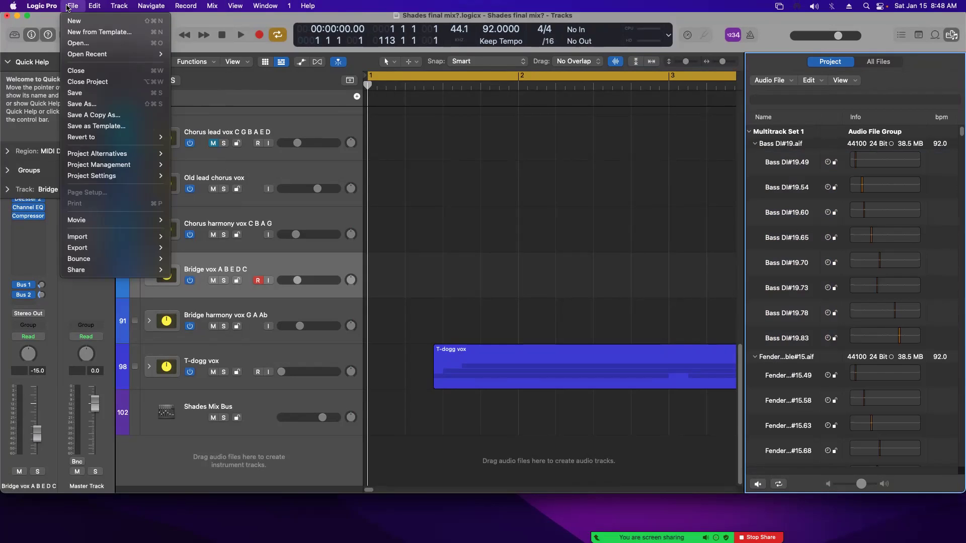
{"action": "mouse_move", "coordinate": [112, 142]}
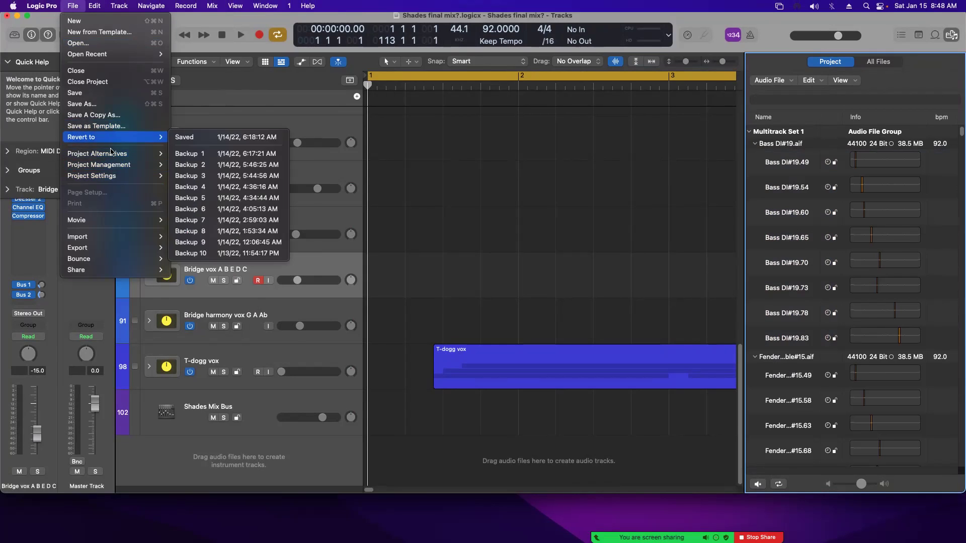
{"action": "mouse_move", "coordinate": [110, 166]}
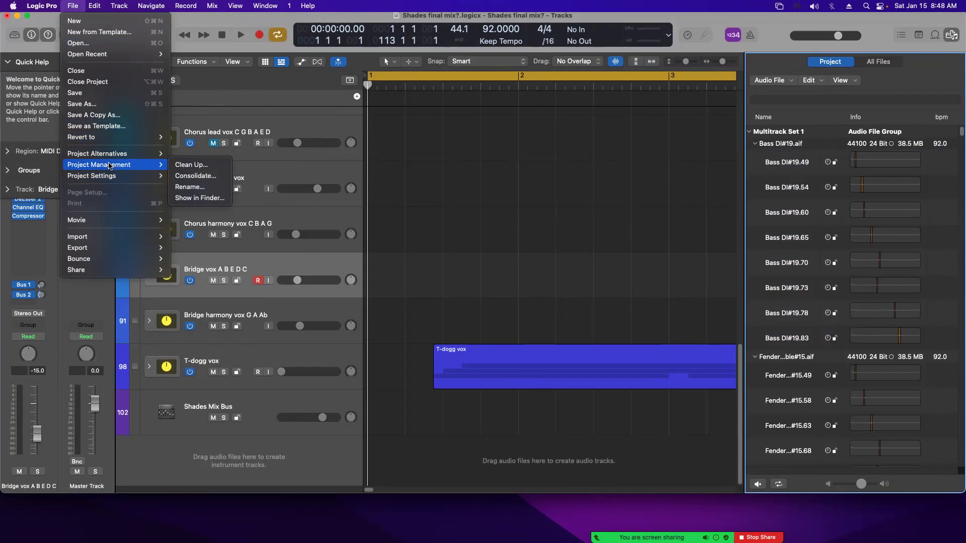
{"action": "left_click", "coordinate": [207, 166]}
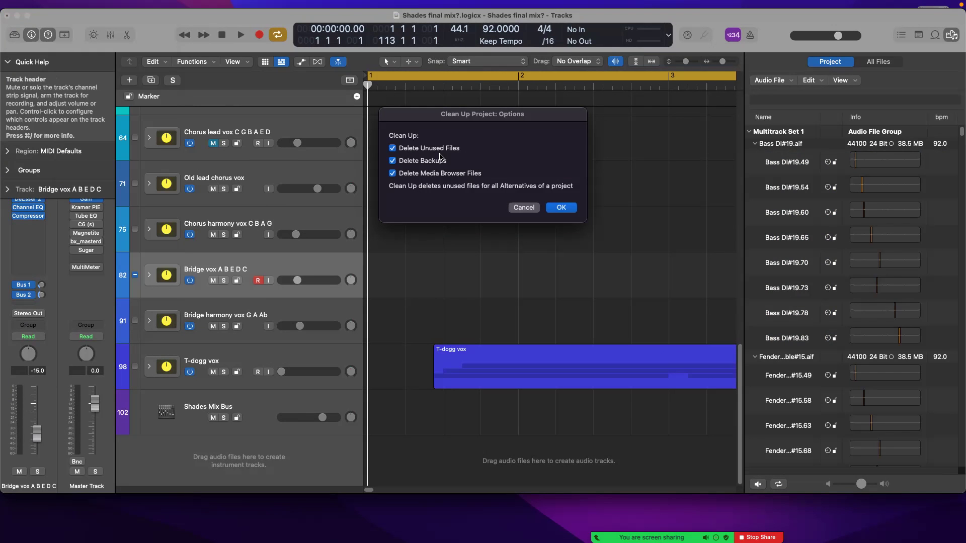
{"action": "left_click", "coordinate": [563, 208]}
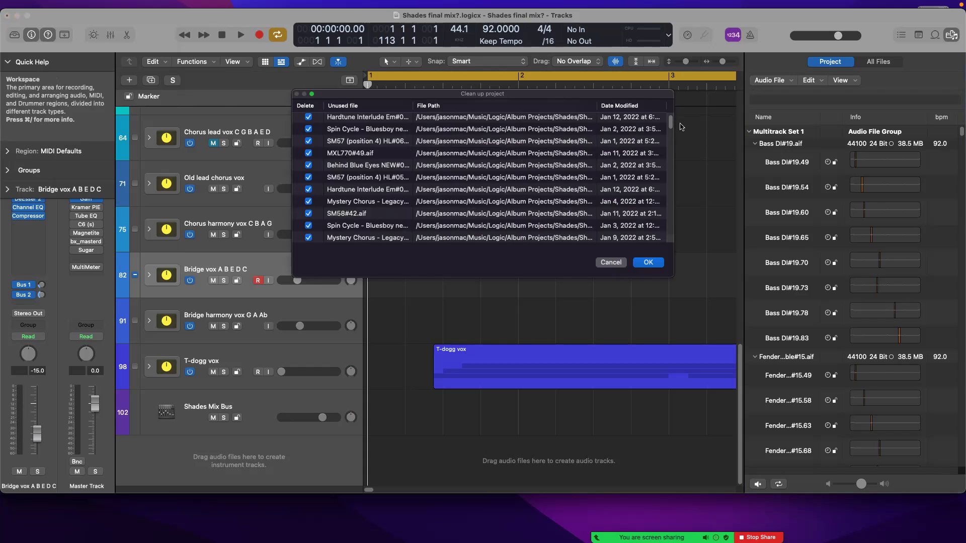
{"action": "scroll", "coordinate": [670, 126], "scroll_direction": "down", "scroll_amount": 2}
{"action": "mouse_move", "coordinate": [670, 126]}
{"action": "left_mouse_down"}
{"action": "mouse_move", "coordinate": [666, 256]}
{"action": "mouse_move", "coordinate": [672, 106]}
{"action": "mouse_move", "coordinate": [671, 121]}
{"action": "left_mouse_up"}
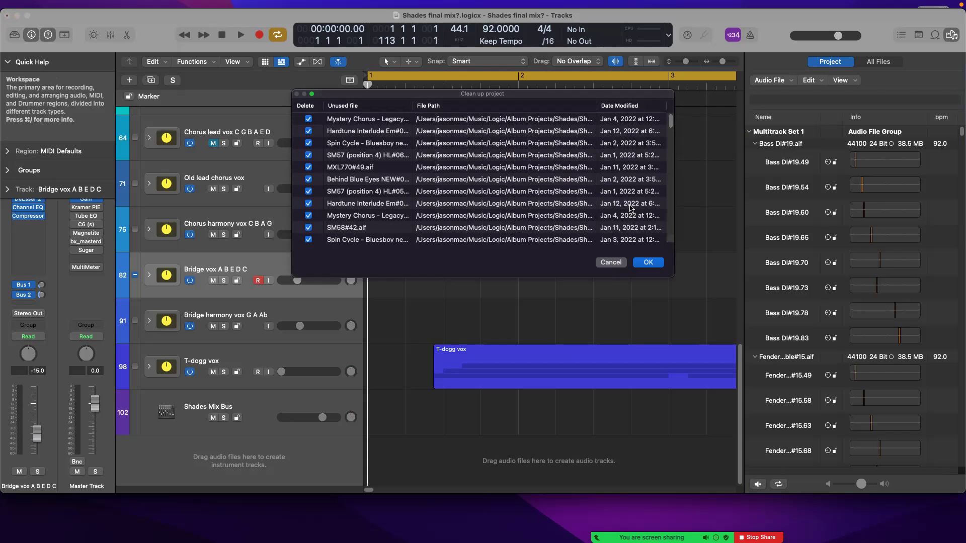
{"action": "left_click", "coordinate": [648, 263]}
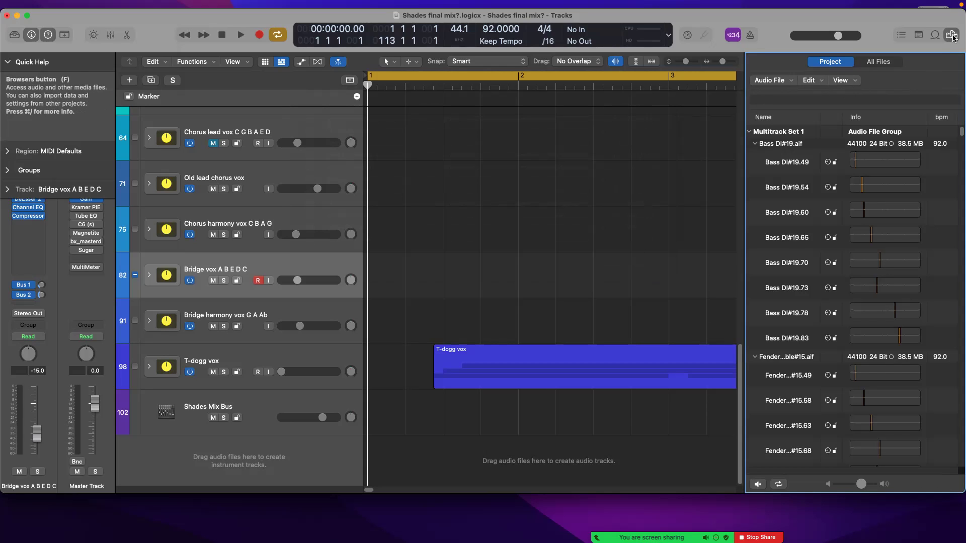
Check the project audio list for remaining unused regions, look over the collapsed file list, and close the browser
{"action": "left_click", "coordinate": [816, 82]}
{"action": "left_click", "coordinate": [830, 215]}
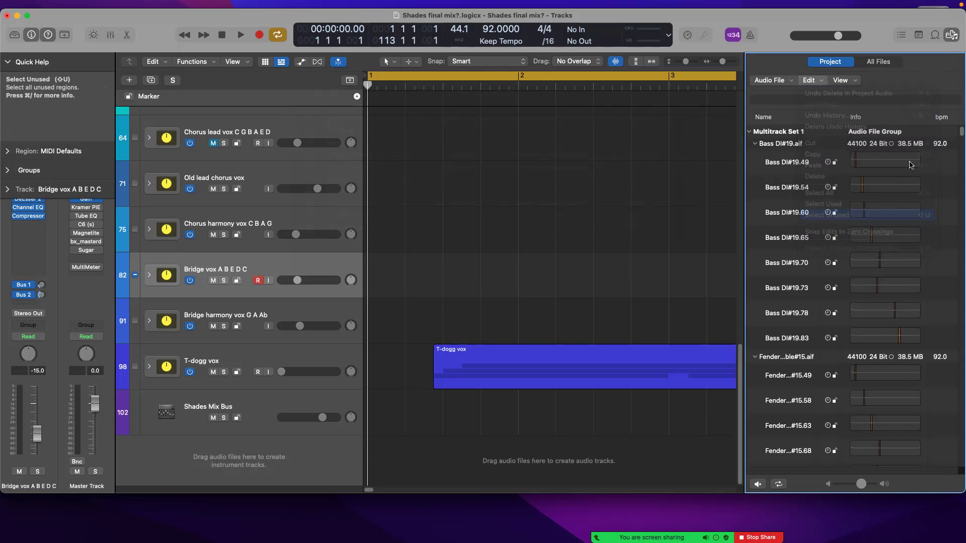
{"action": "scroll", "coordinate": [955, 309], "scroll_direction": "down", "scroll_amount": 15}
{"action": "scroll", "coordinate": [955, 309], "scroll_direction": "down", "scroll_amount": 5}
{"action": "scroll", "coordinate": [958, 226], "scroll_direction": "up", "scroll_amount": 20}
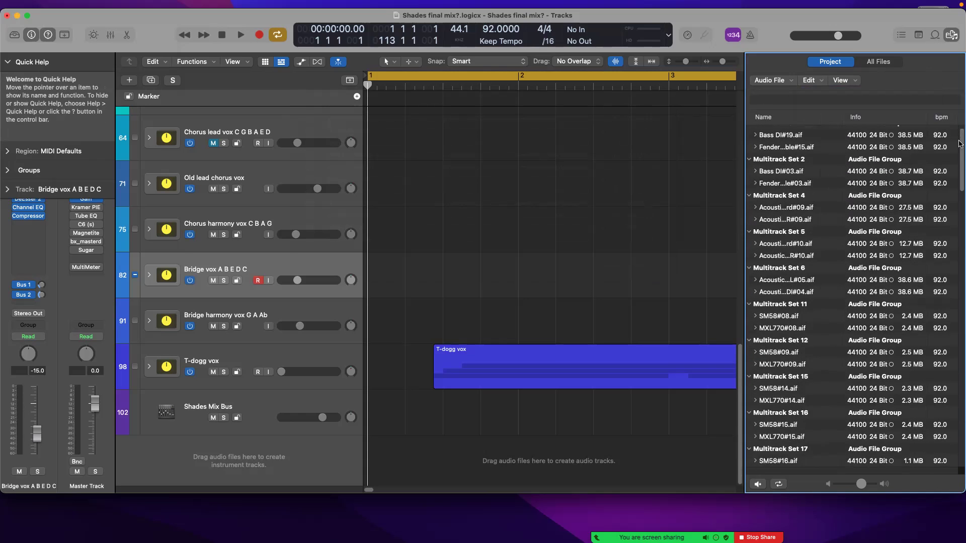
{"action": "left_click", "coordinate": [951, 35]}
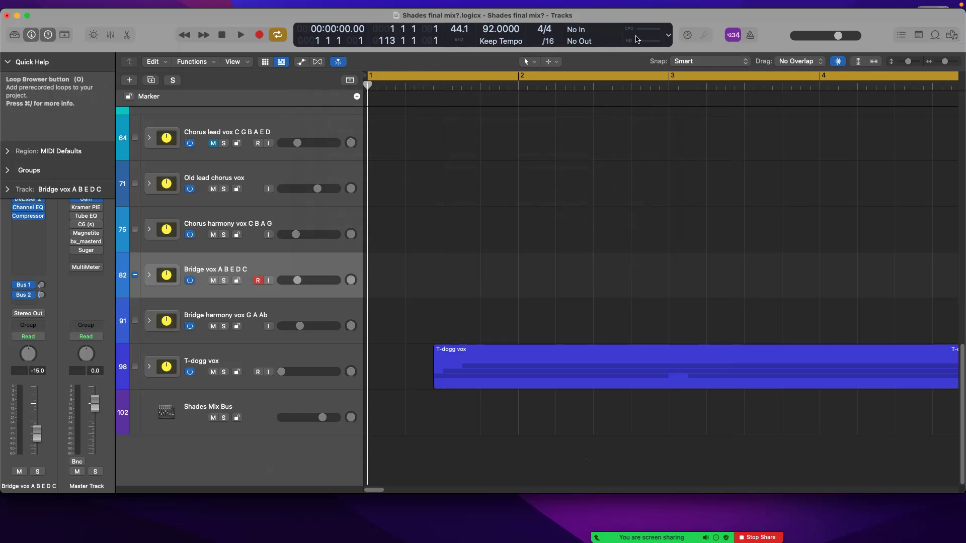
Save a copy of the project as "Shades final mix? CLEAN.logicx" in the Shades Final Mixes folder
{"action": "left_click", "coordinate": [74, 5]}
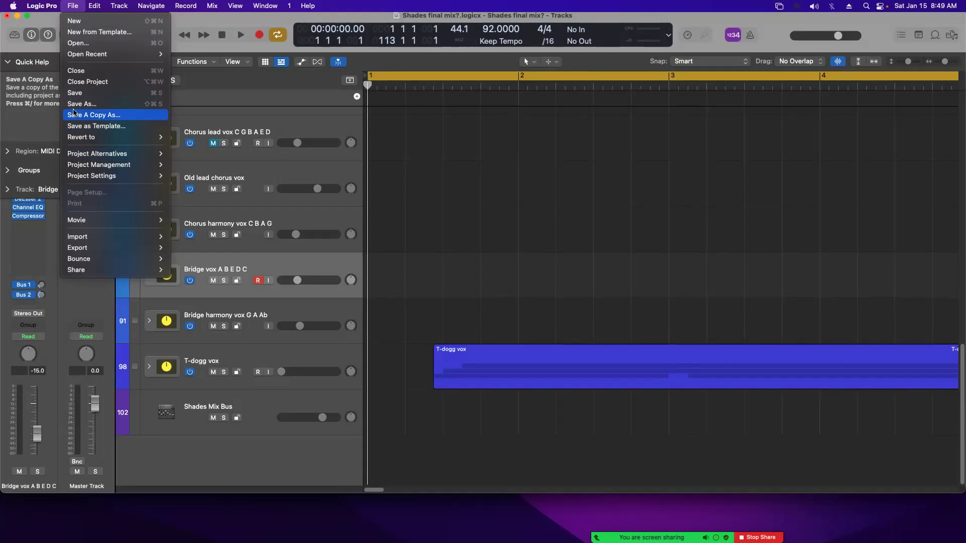
{"action": "left_click", "coordinate": [94, 117]}
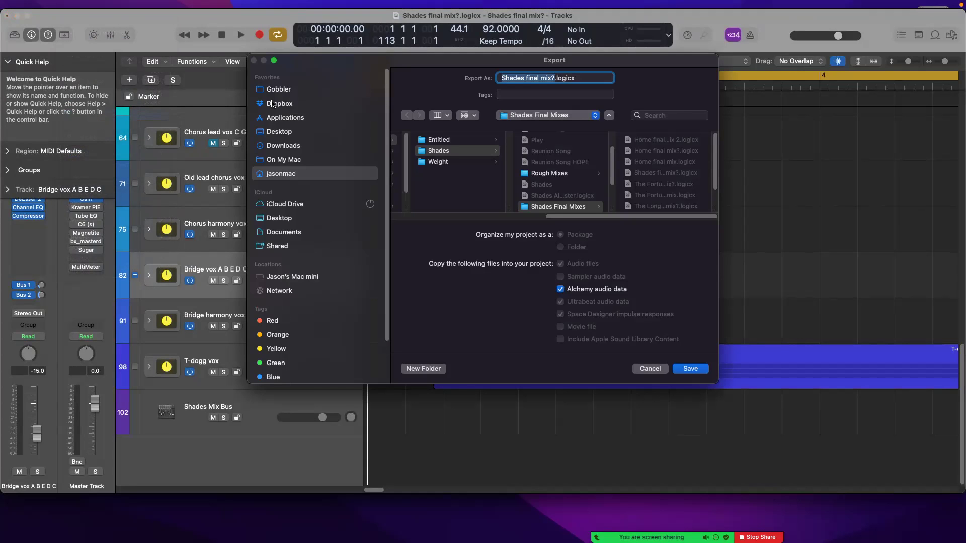
{"action": "left_click", "coordinate": [555, 79]}
{"action": "type", "text": "CLEA"}
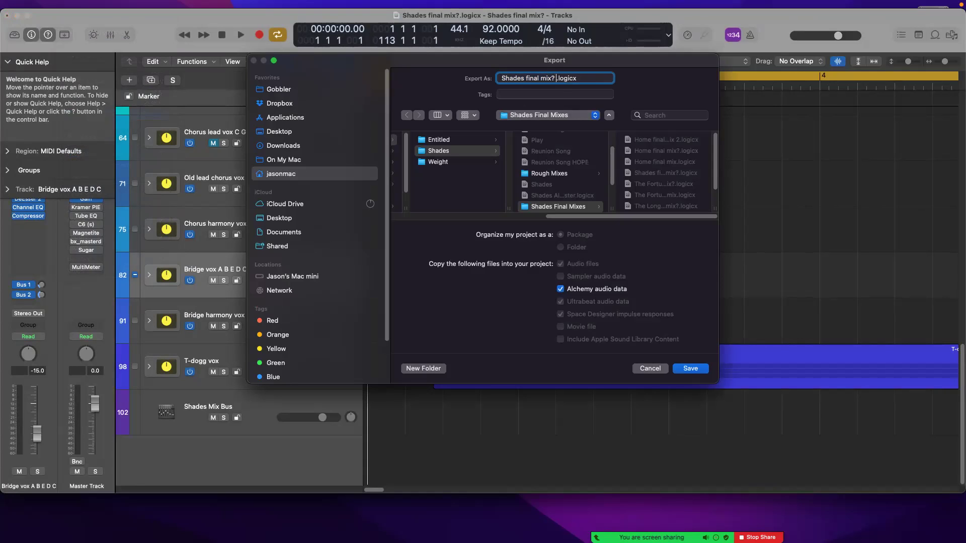
{"action": "type", "text": "N"}
{"action": "left_click", "coordinate": [686, 370]}
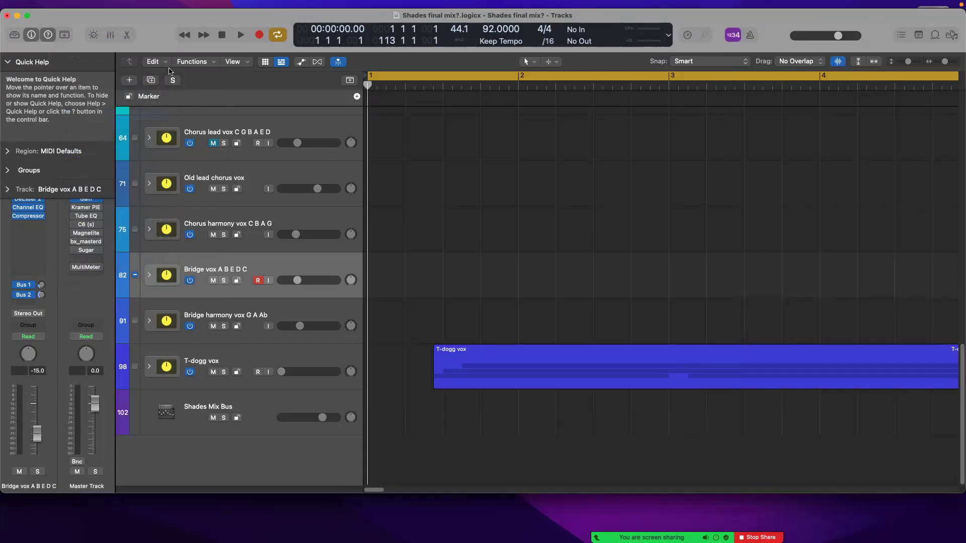
Close the original project without saving its changes and bring Logic Pro back to the front
{"action": "left_click", "coordinate": [7, 16]}
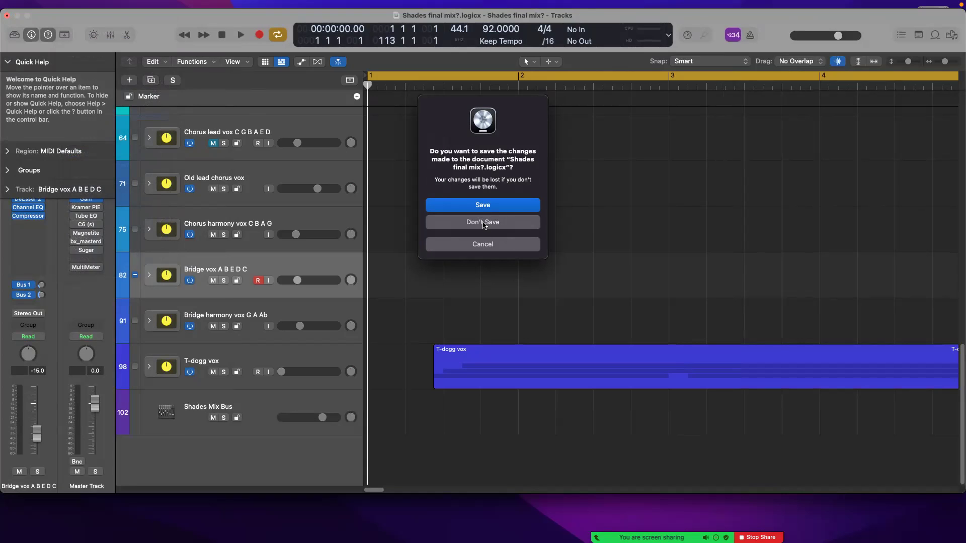
{"action": "left_click", "coordinate": [484, 223]}
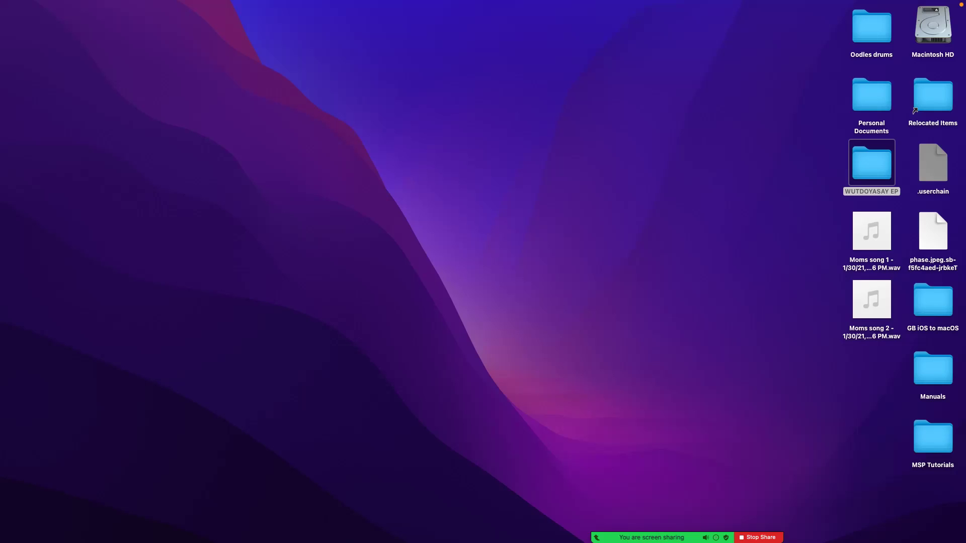
{"action": "left_click", "coordinate": [446, 418]}
{"action": "mouse_move", "coordinate": [414, 526]}
{"action": "left_click", "coordinate": [418, 518]}
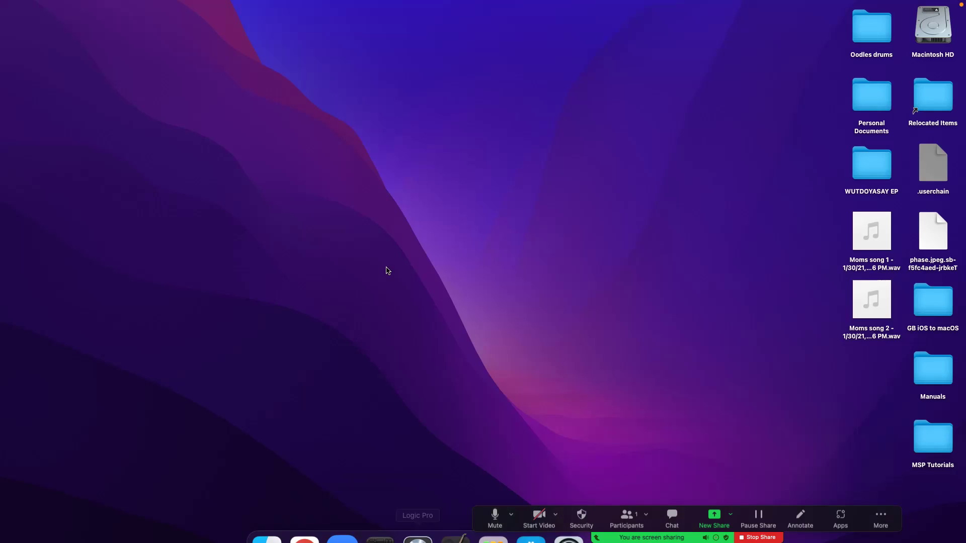
Browse the Shades Final Mixes folder for a project to open and compare the file sizes of the original and CLEAN versions
{"action": "left_click", "coordinate": [72, 6]}
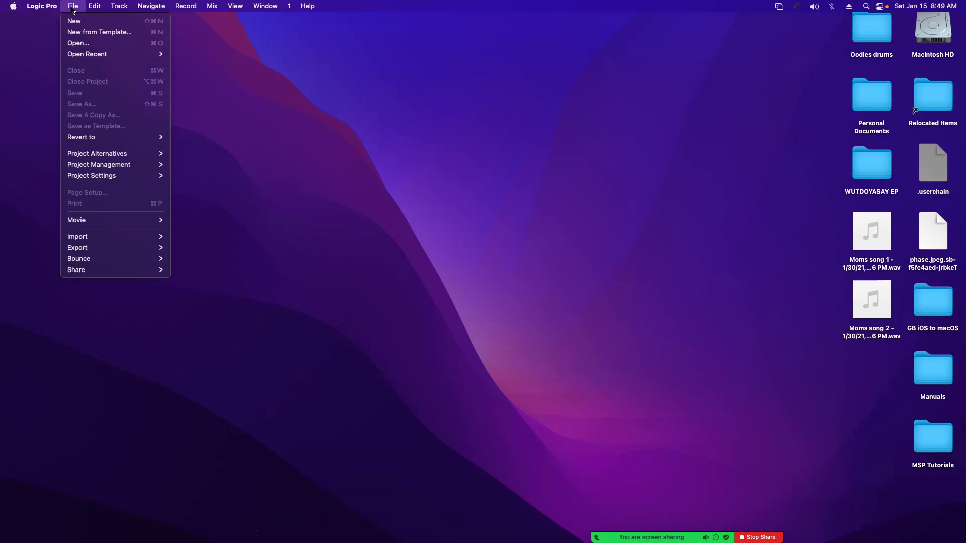
{"action": "left_click", "coordinate": [78, 43]}
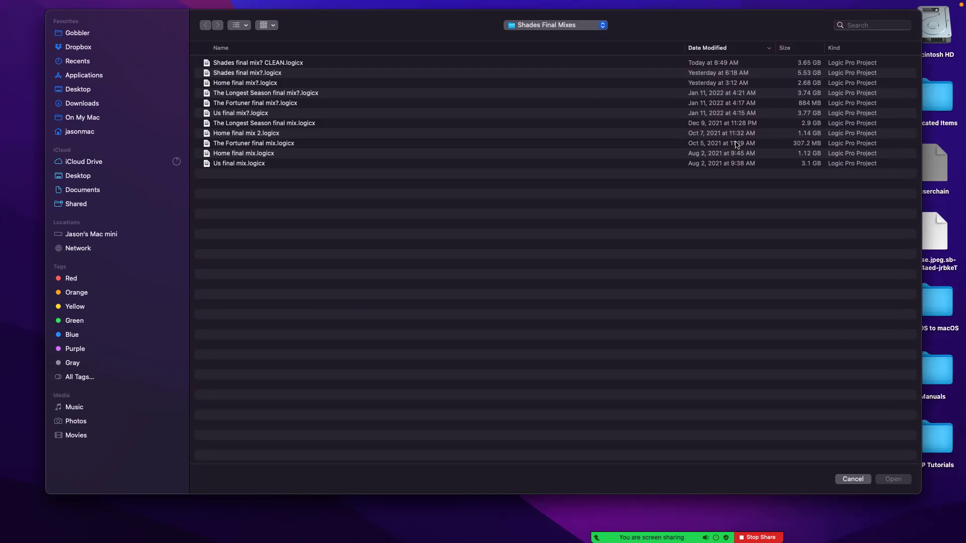
{"action": "left_click_drag", "start_coordinate": [920, 493], "coordinate": [963, 534]}
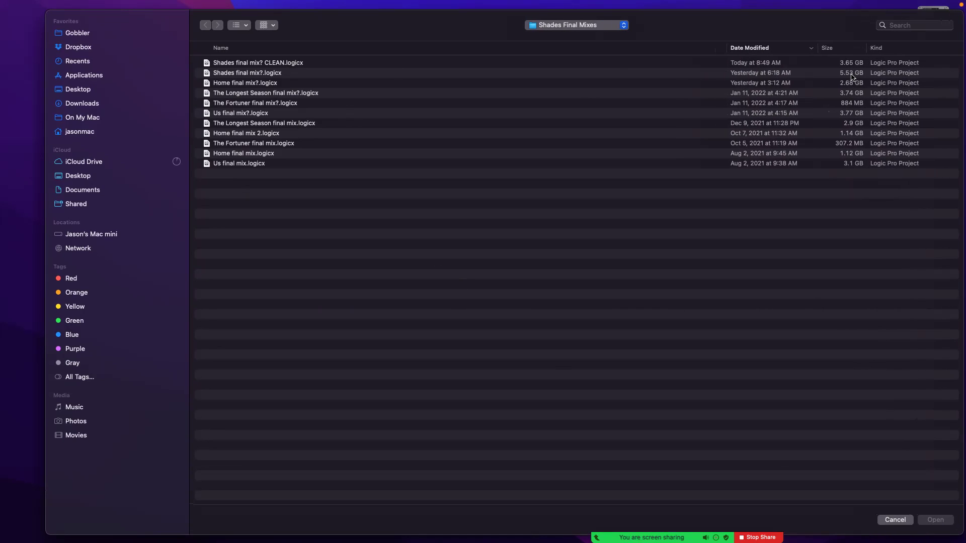
{"action": "left_click", "coordinate": [245, 74]}
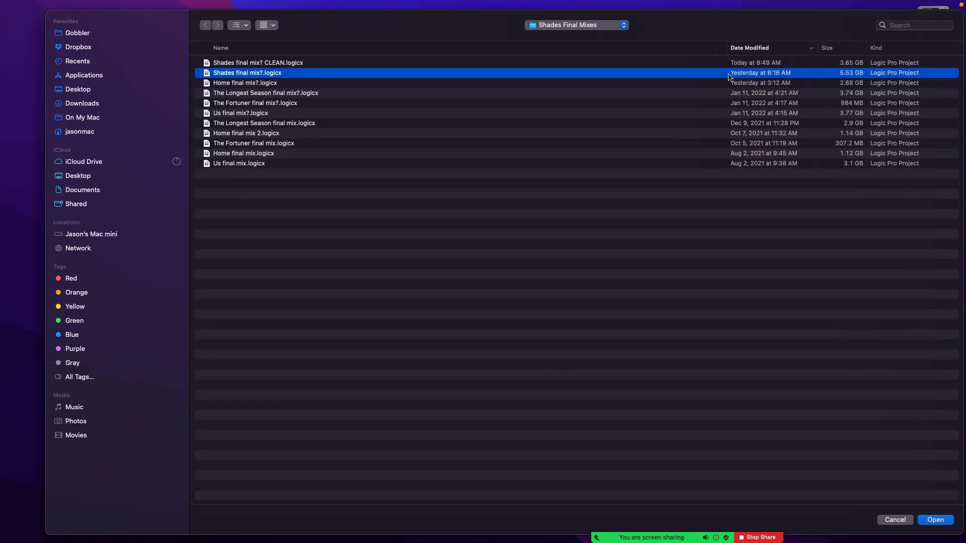
{"action": "left_click", "coordinate": [861, 65]}
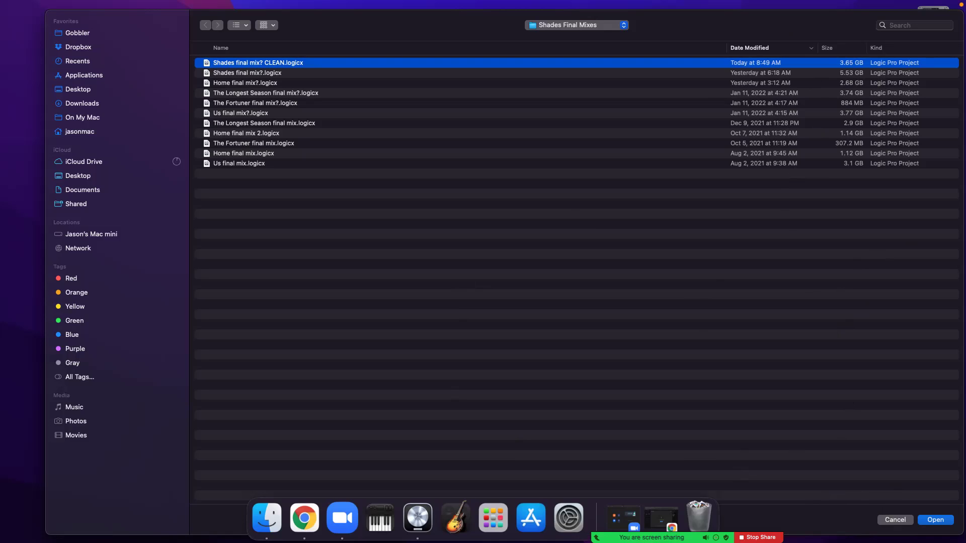
{"action": "left_click", "coordinate": [880, 518]}
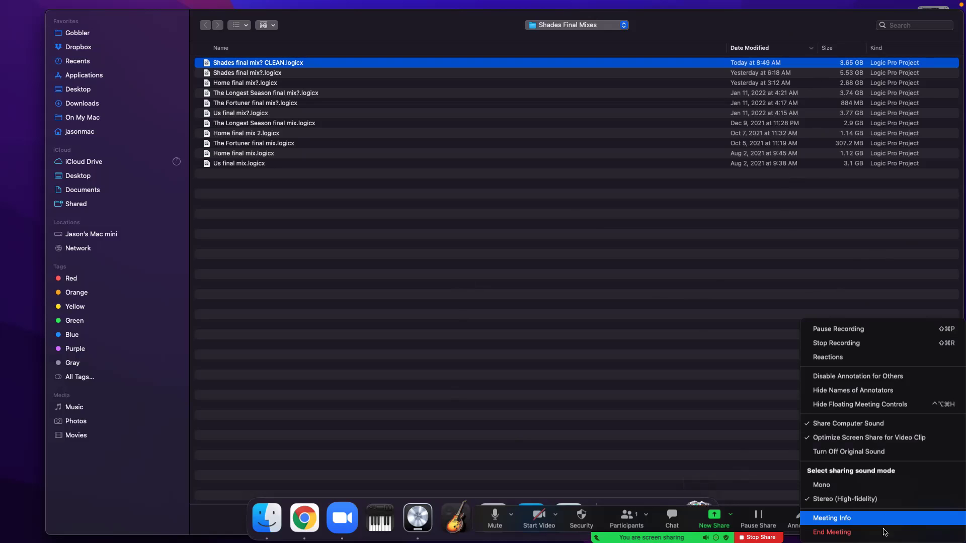